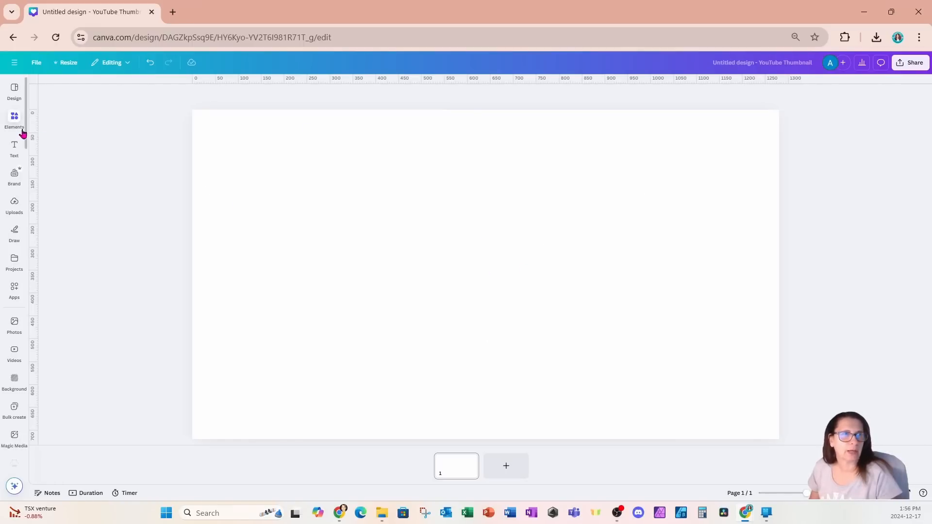
Add the recently used photo of the man in a blue suit to the page and remove its background.
click(14, 118)
click(41, 157)
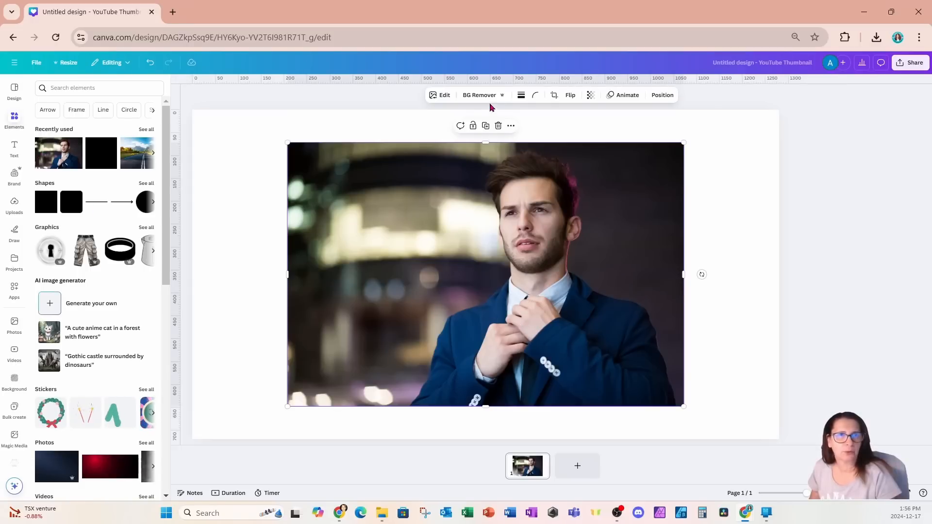
click(475, 97)
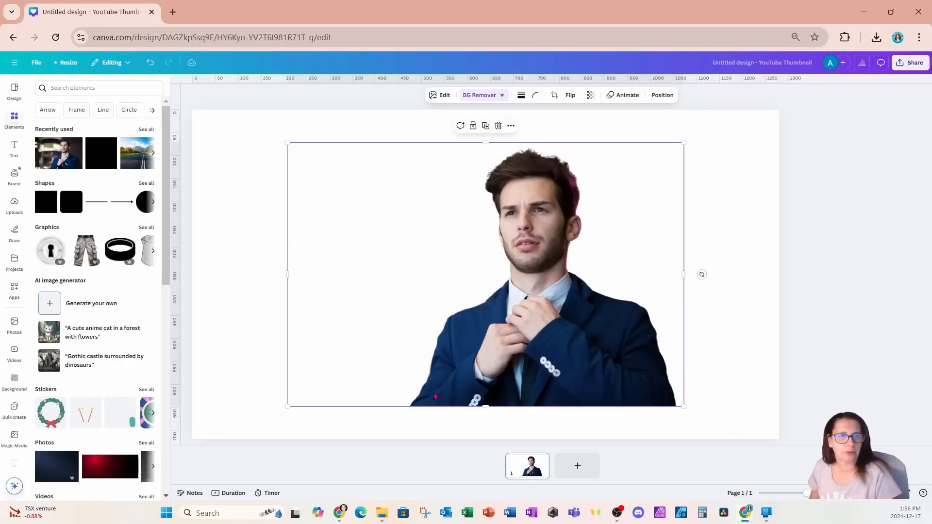
Set the page background to solid yellow from the default colors.
click(322, 130)
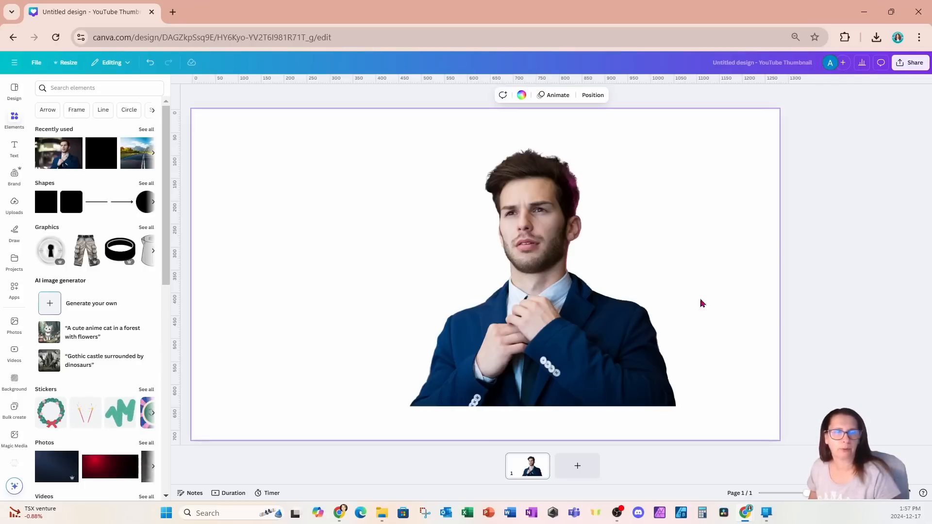
click(522, 95)
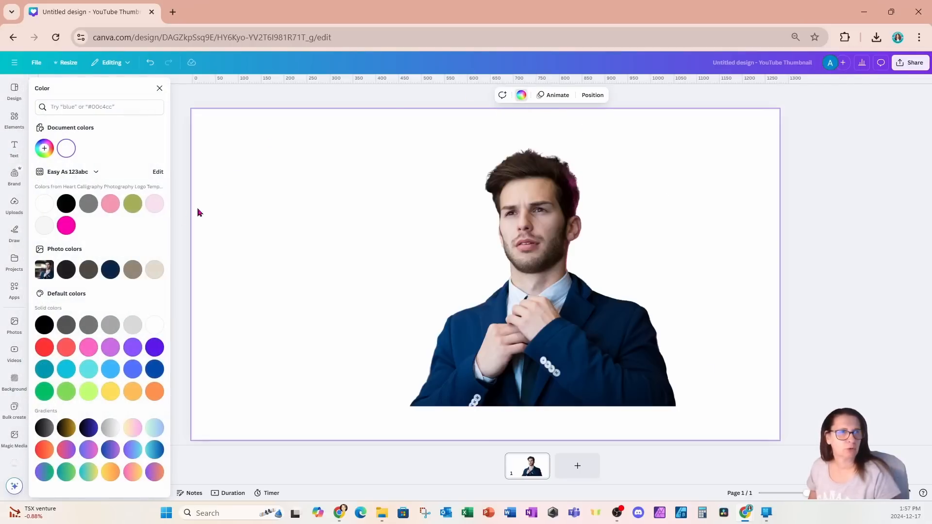
click(109, 392)
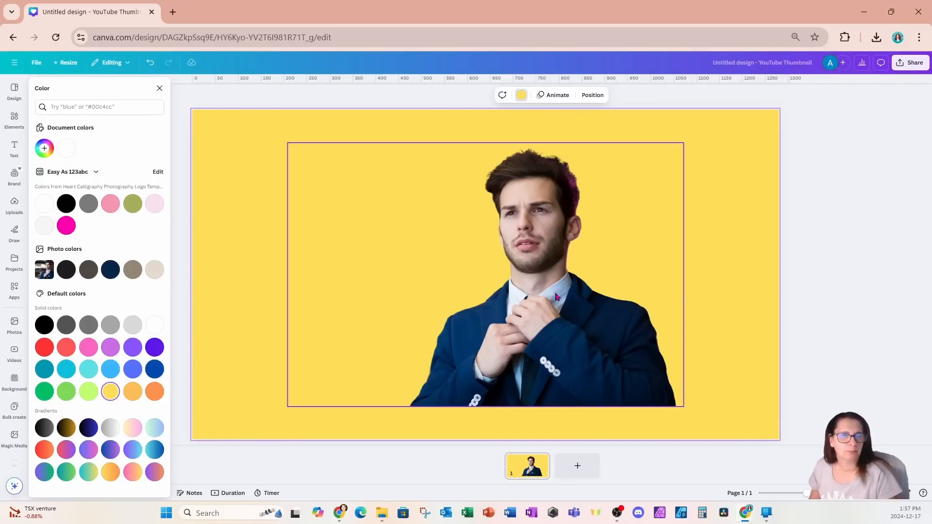
Apply an Outline shadow effect to the man cutout with size 31 and intensity 82.
click(559, 309)
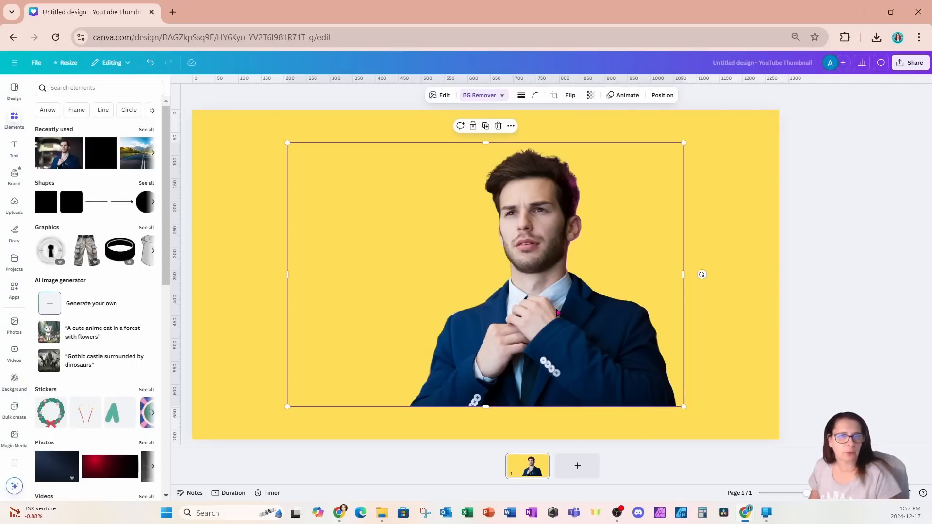
click(437, 99)
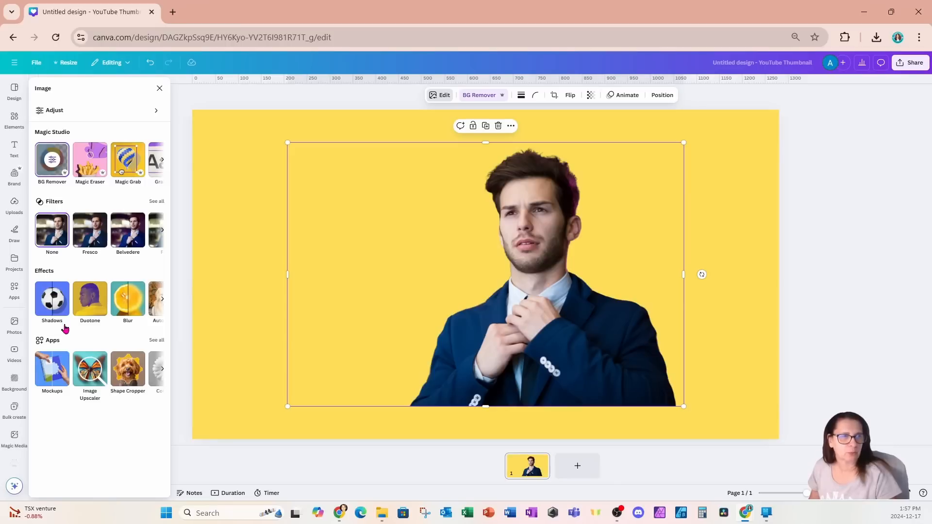
click(53, 311)
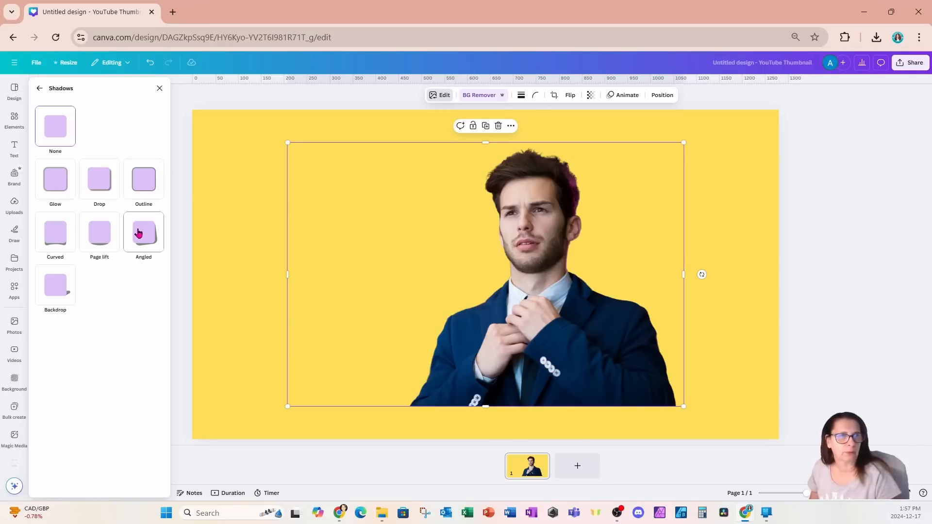
click(149, 196)
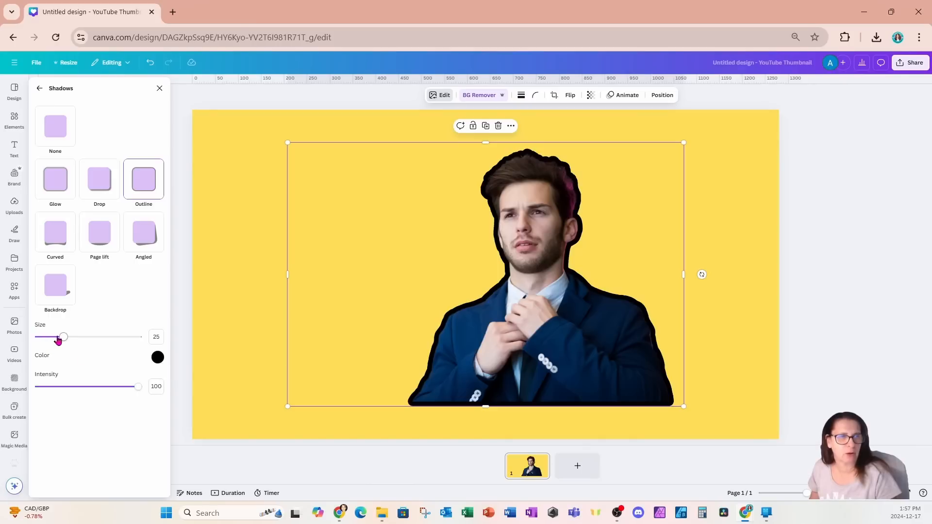
mouse_move(63, 338)
mouse_down()
mouse_move(133, 338)
mouse_move(71, 343)
mouse_up()
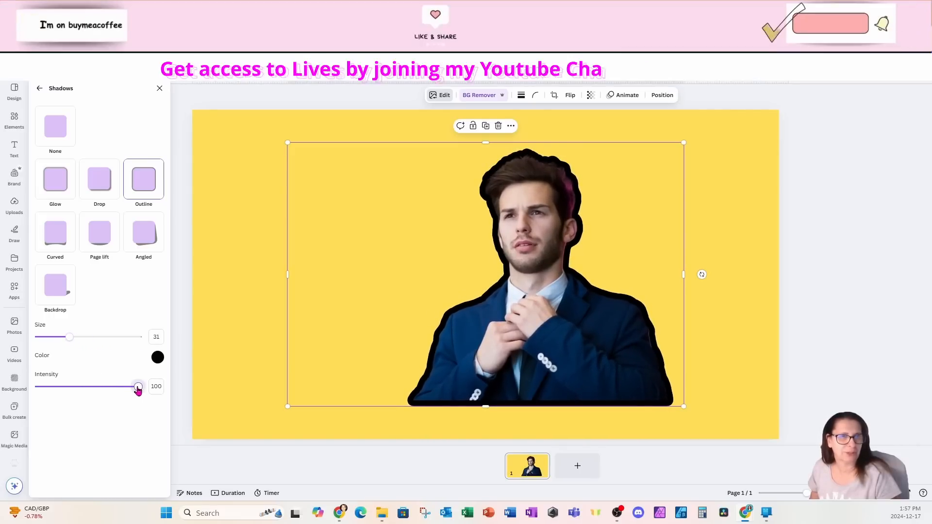
mouse_move(137, 388)
mouse_down()
mouse_move(57, 391)
mouse_move(136, 391)
mouse_move(121, 392)
mouse_up()
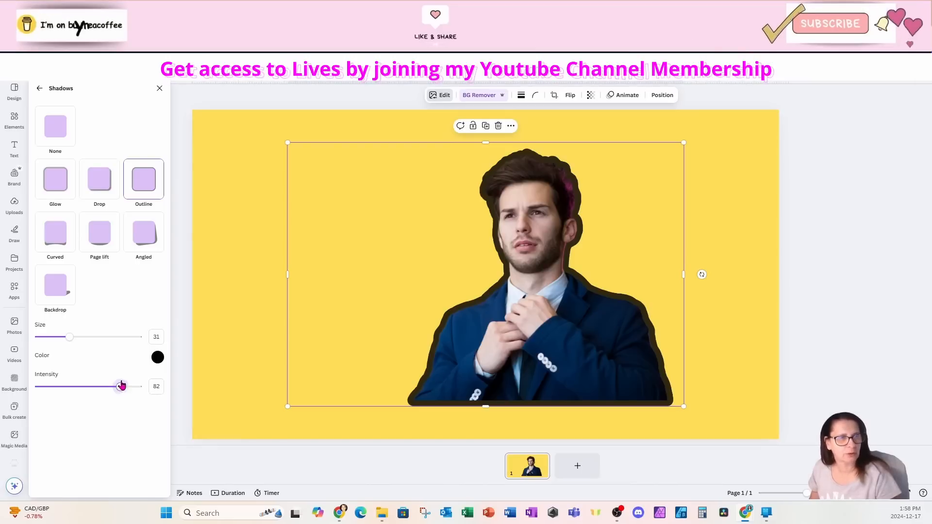
Try the Glow and Drop shadow styles on the cutout.
click(57, 184)
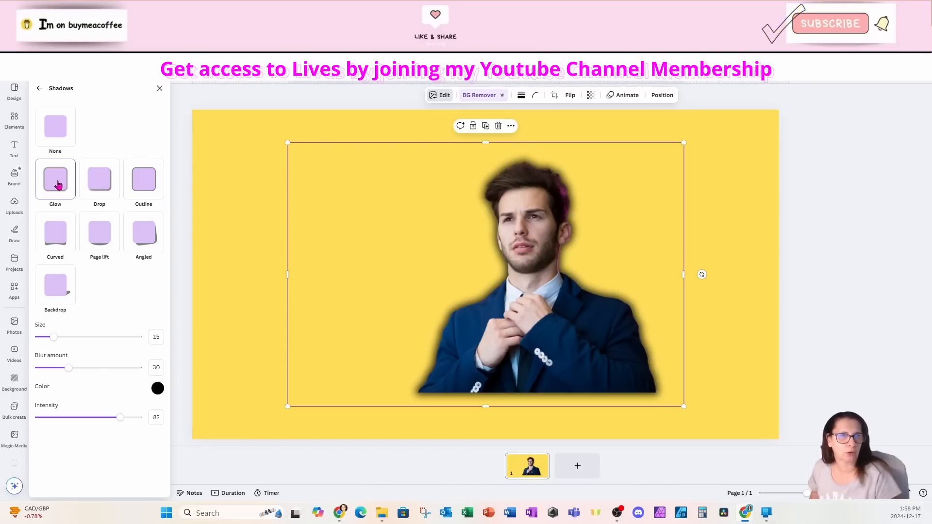
click(101, 178)
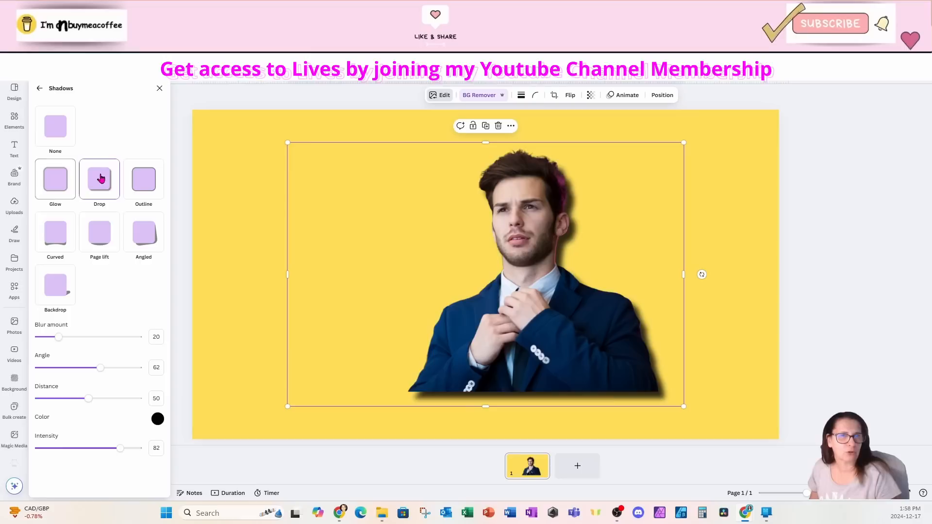
Switch the cutout's shadow style back to Outline and set its size to 37.
click(141, 178)
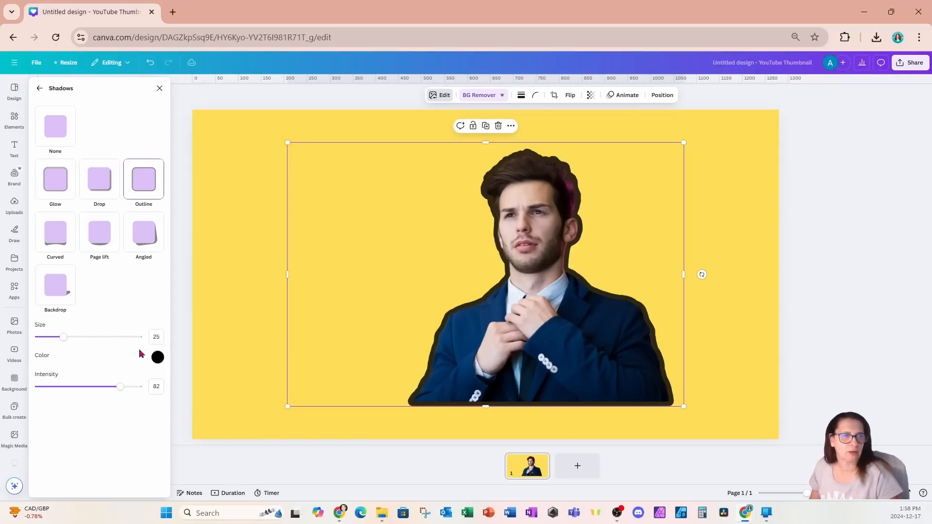
drag(63, 337, 76, 338)
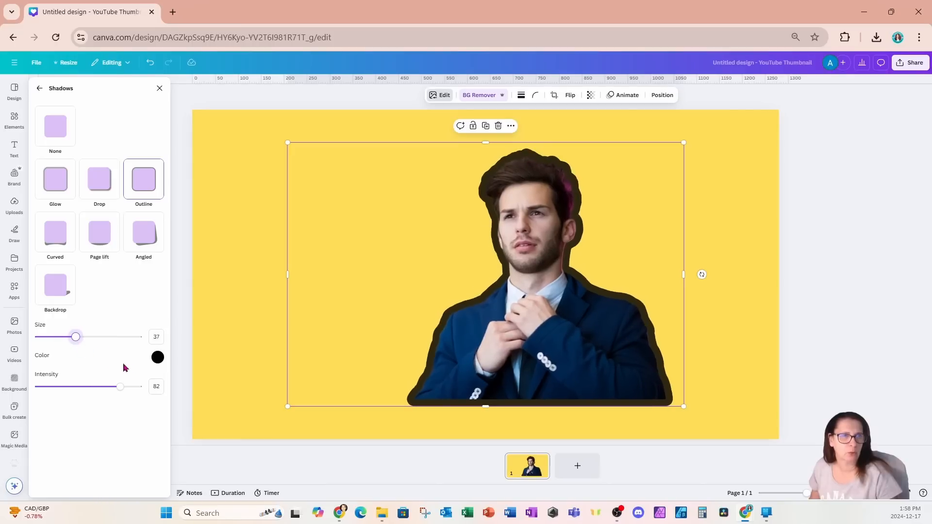
Try red (#FB0909) as the outline color and undo the color change.
click(158, 357)
click(267, 376)
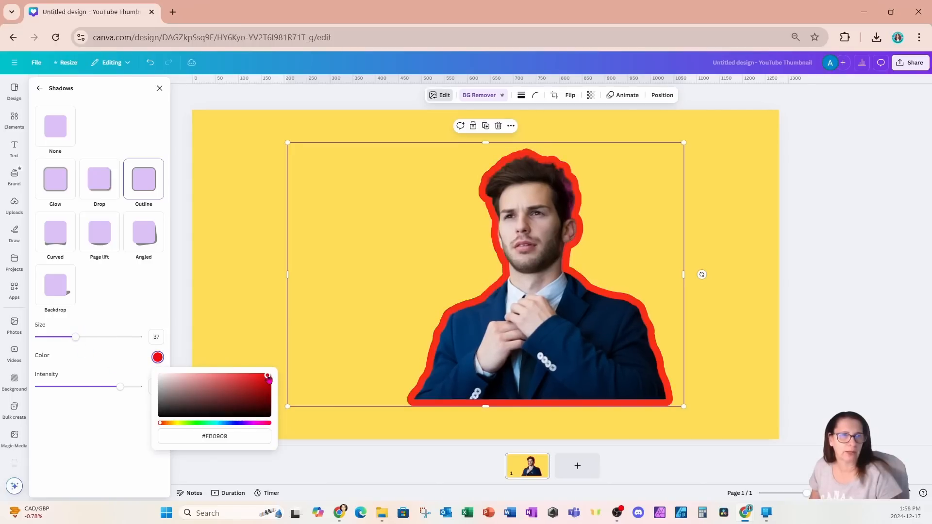
click(150, 64)
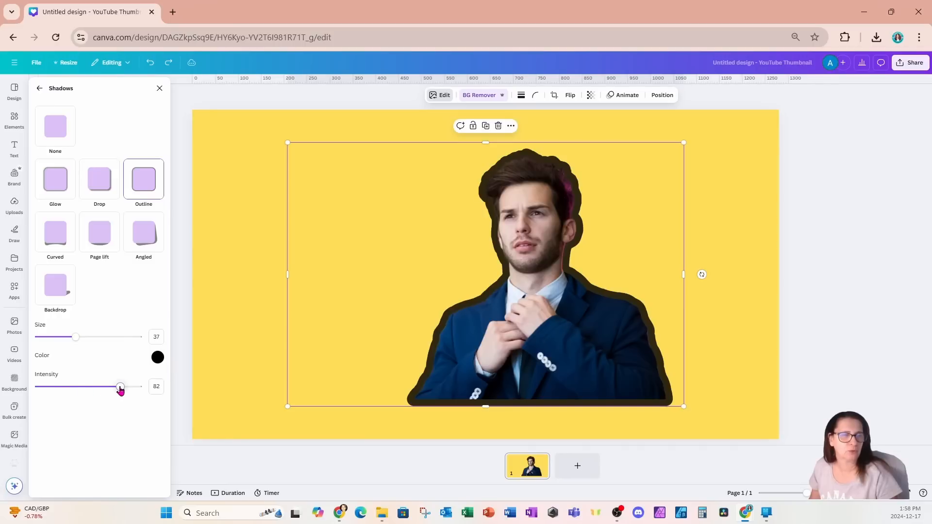
Set the outline's intensity to 100 and its color to white (#FFFFFF).
drag(121, 388, 142, 389)
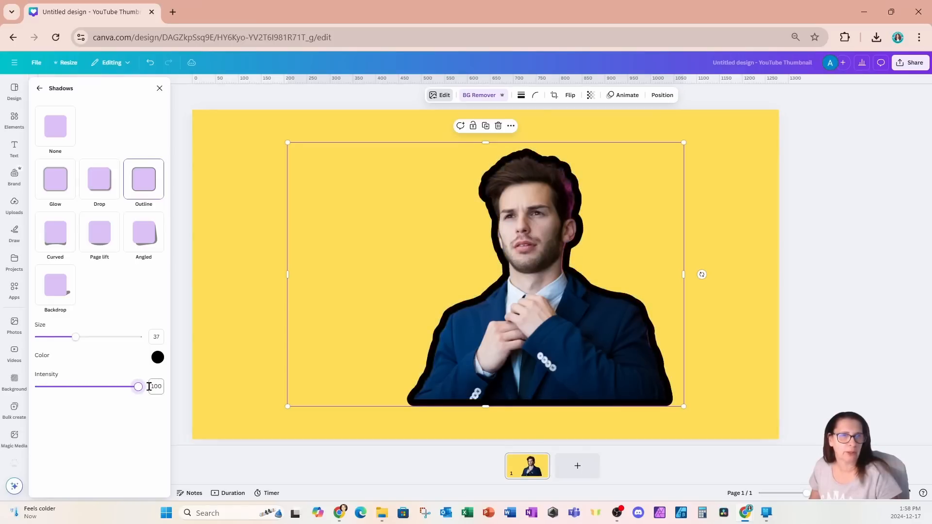
click(158, 359)
drag(161, 417, 150, 375)
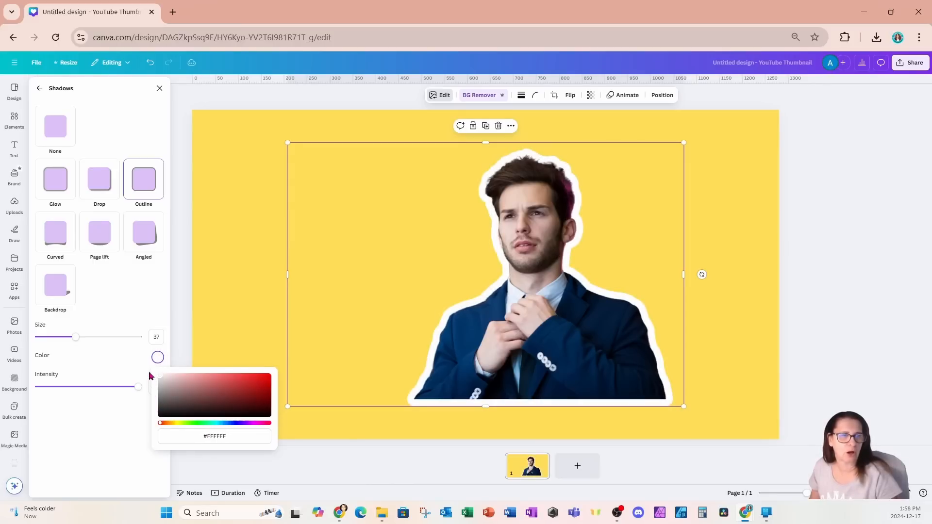
click(117, 352)
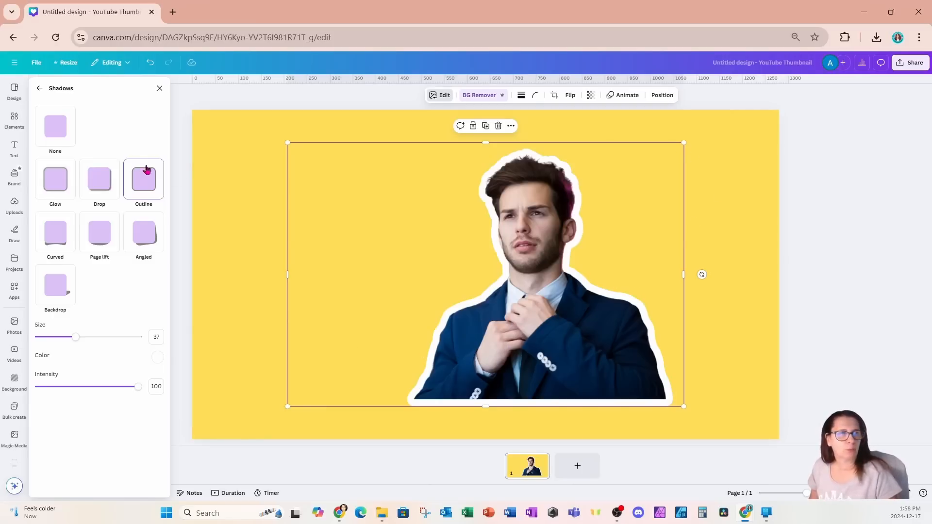
Add the original photo of the man again and send it to the back, behind the outlined cutout.
click(11, 129)
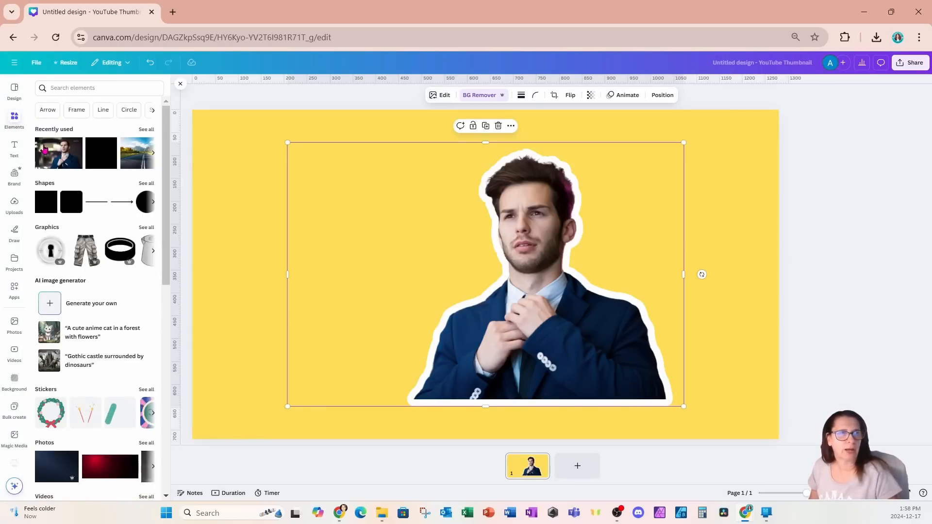
click(44, 151)
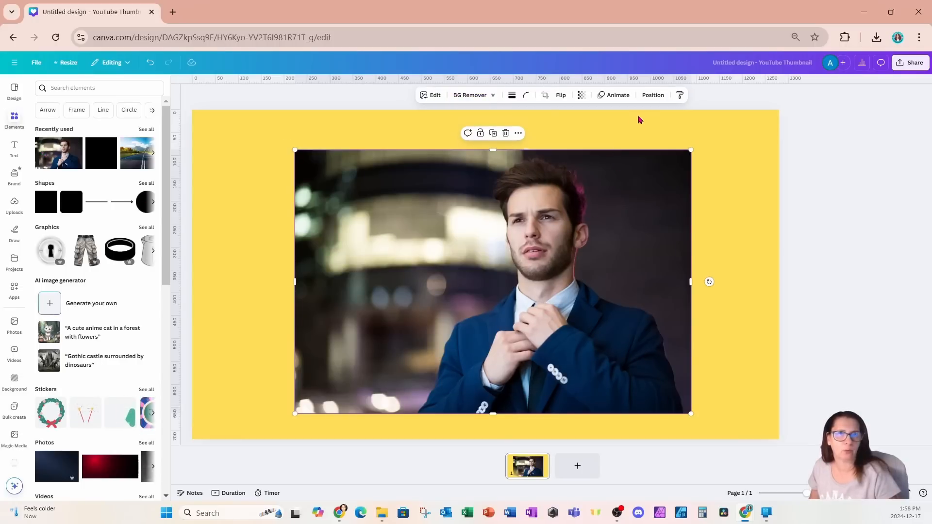
click(652, 96)
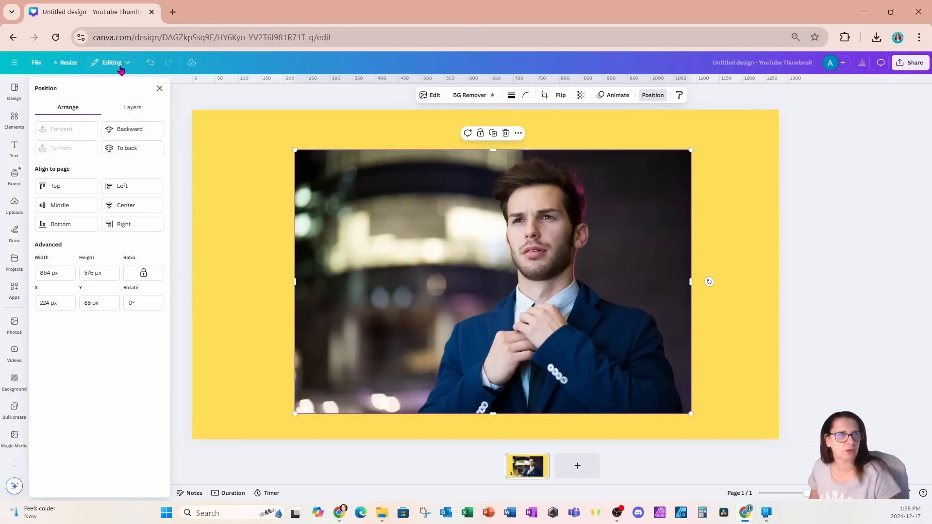
click(119, 151)
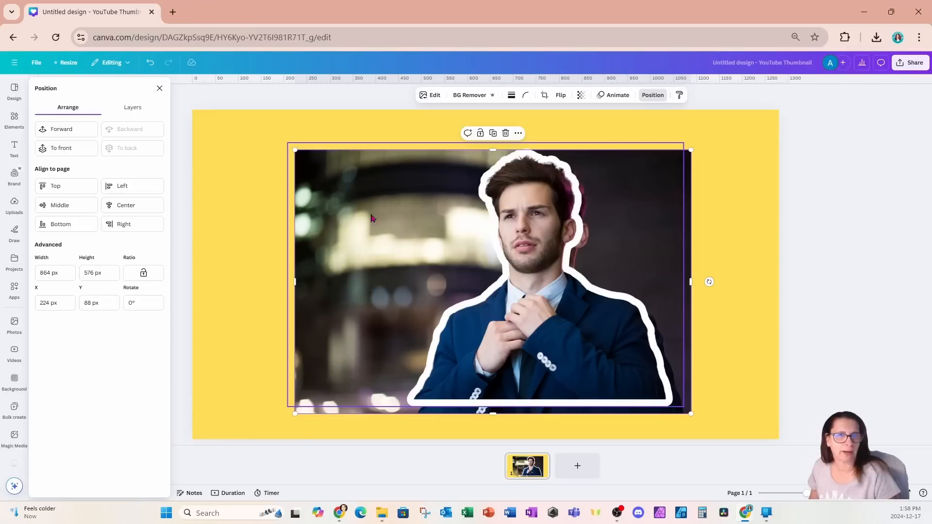
Align the original photo with the cutout in front of it, and enlarge both images together to cover the whole page.
drag(583, 325, 570, 309)
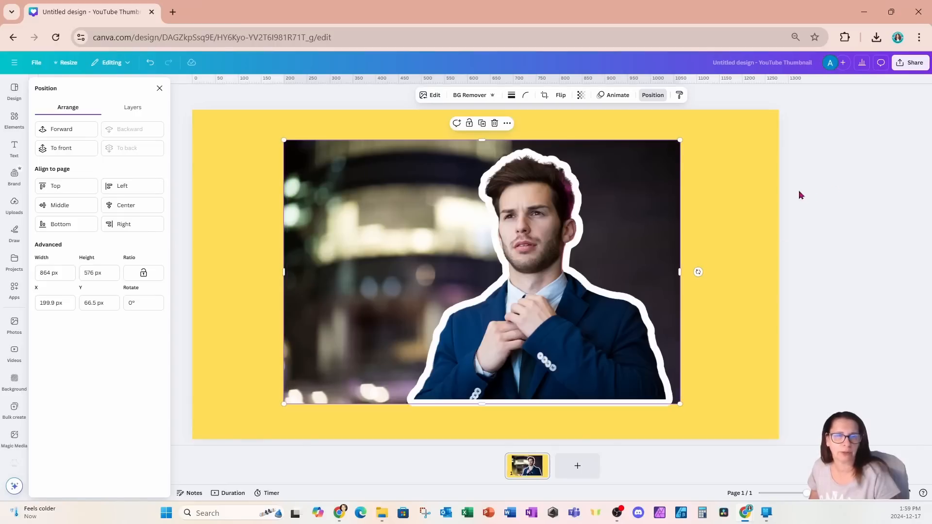
drag(824, 182, 735, 441)
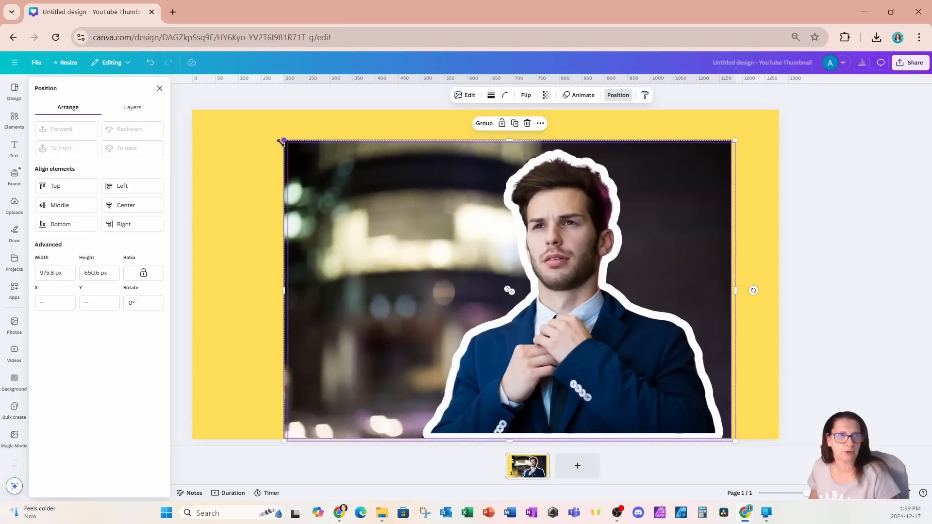
drag(281, 142, 227, 129)
drag(526, 345, 477, 343)
drag(686, 440, 779, 486)
key(Escape)
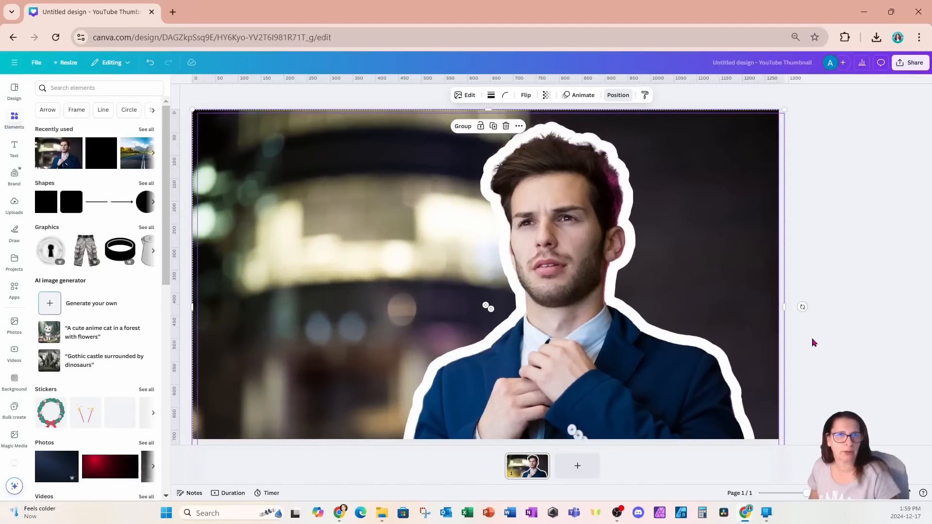
key(Escape)
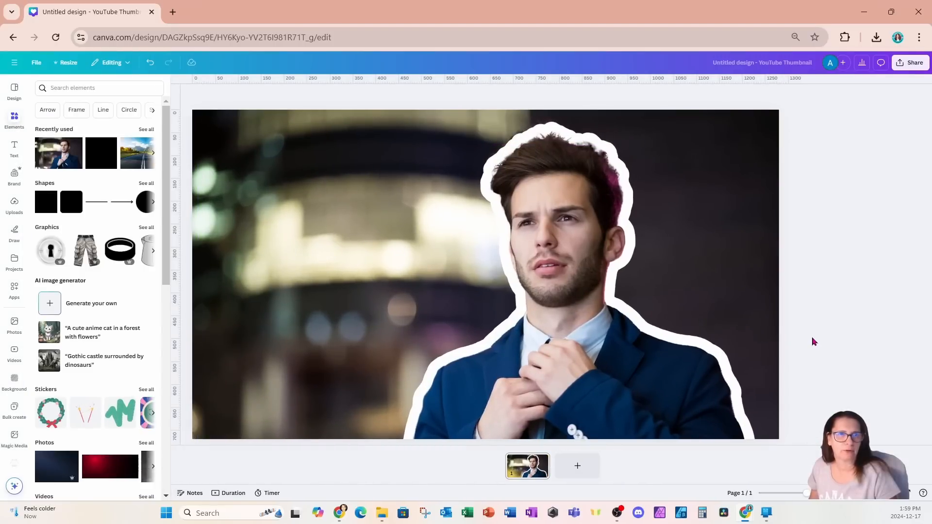
Nudge the outlined cutout slightly upward over the background photo and reduce its outline size to 24.
click(678, 409)
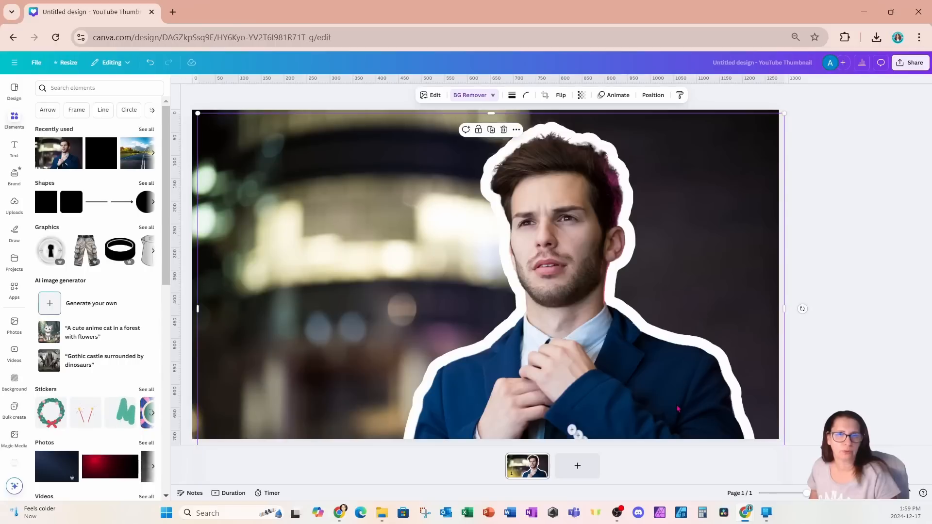
drag(677, 409, 667, 392)
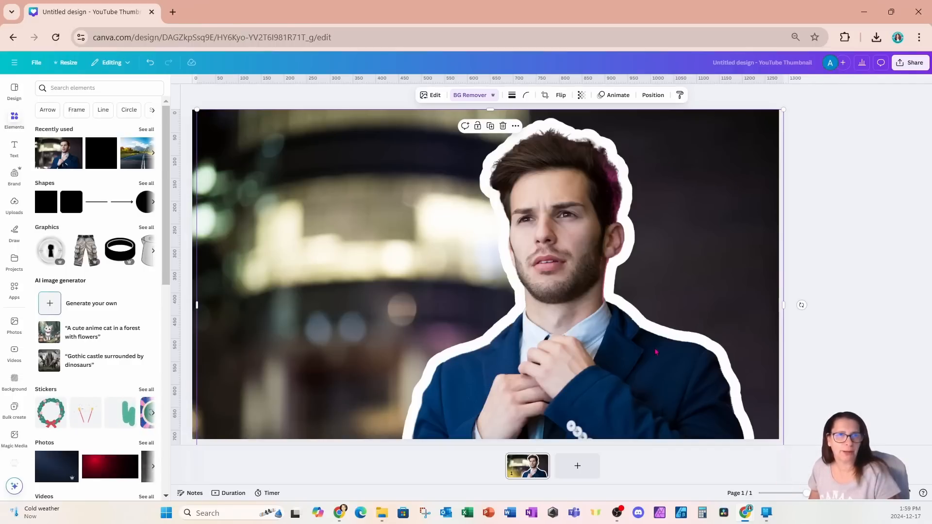
click(432, 95)
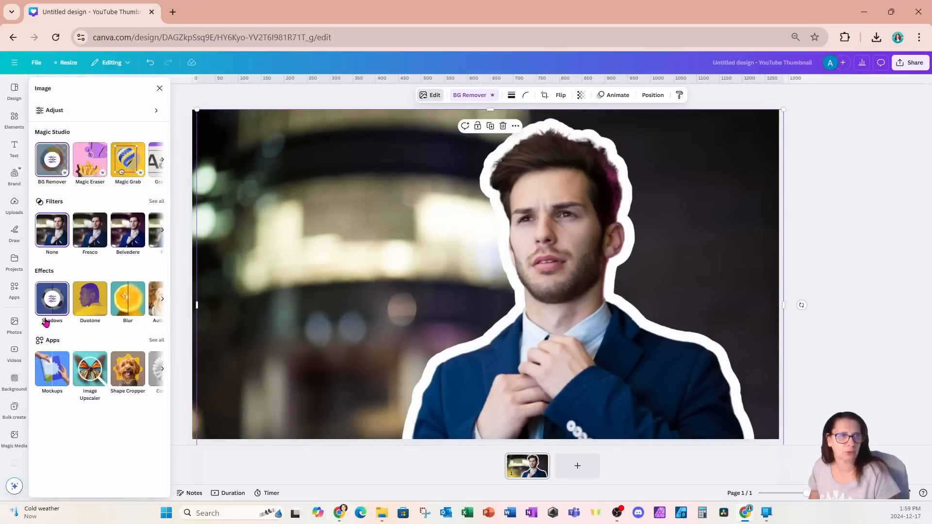
click(49, 305)
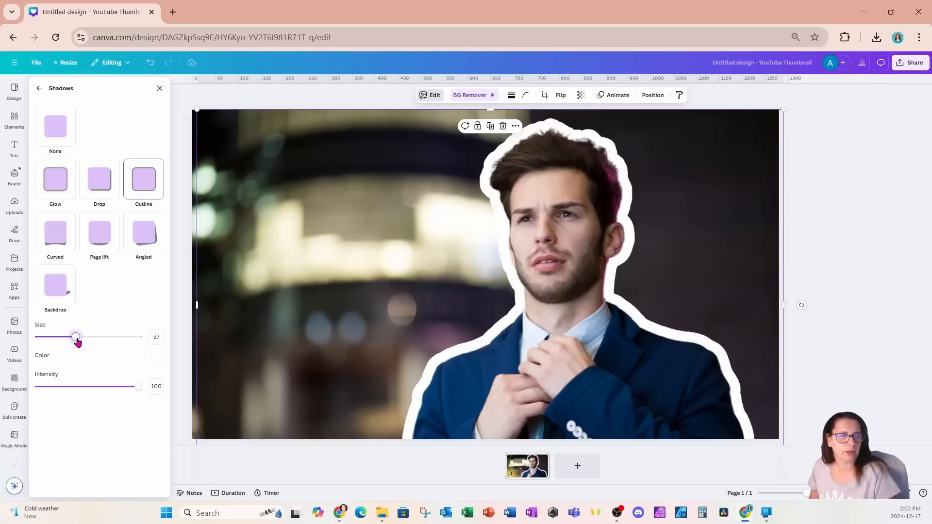
drag(78, 342, 59, 343)
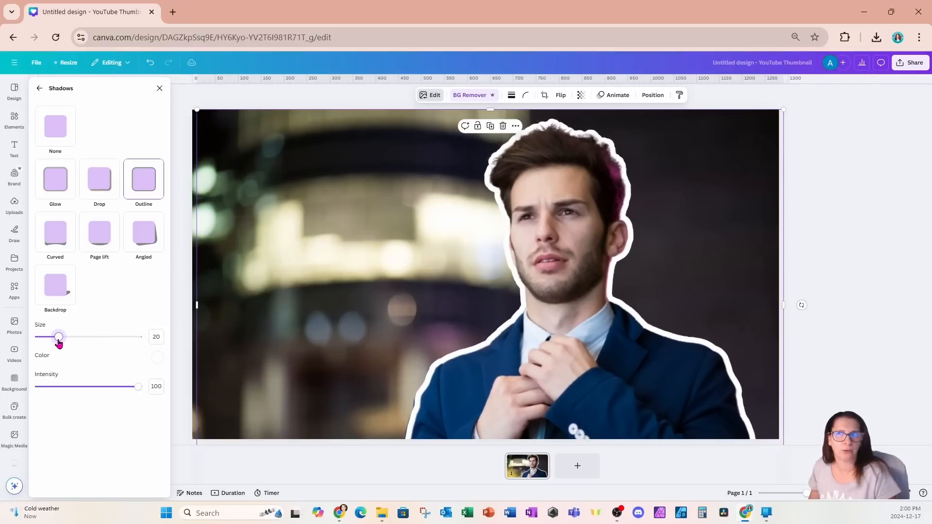
drag(59, 343, 62, 343)
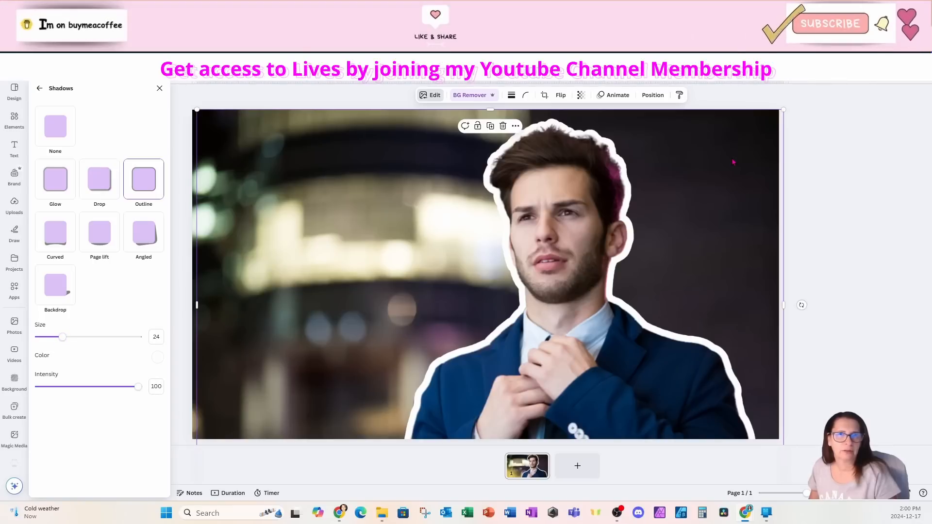
click(704, 189)
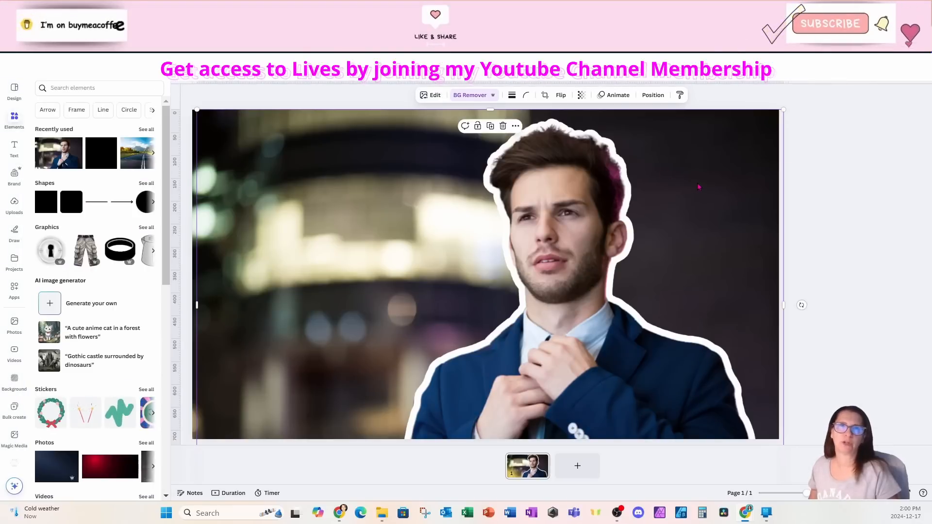